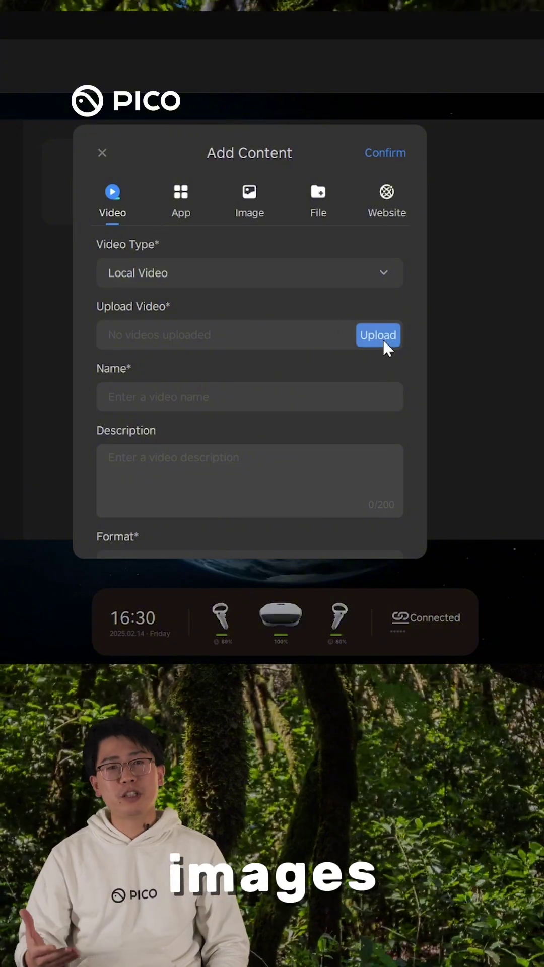
Upload the red panda video with a red panda cover image and add it to the solution.
{"action": "left_click", "coordinate": [383, 339]}
{"action": "scroll", "coordinate": [233, 394], "scroll_direction": "down", "scroll_amount": 3}
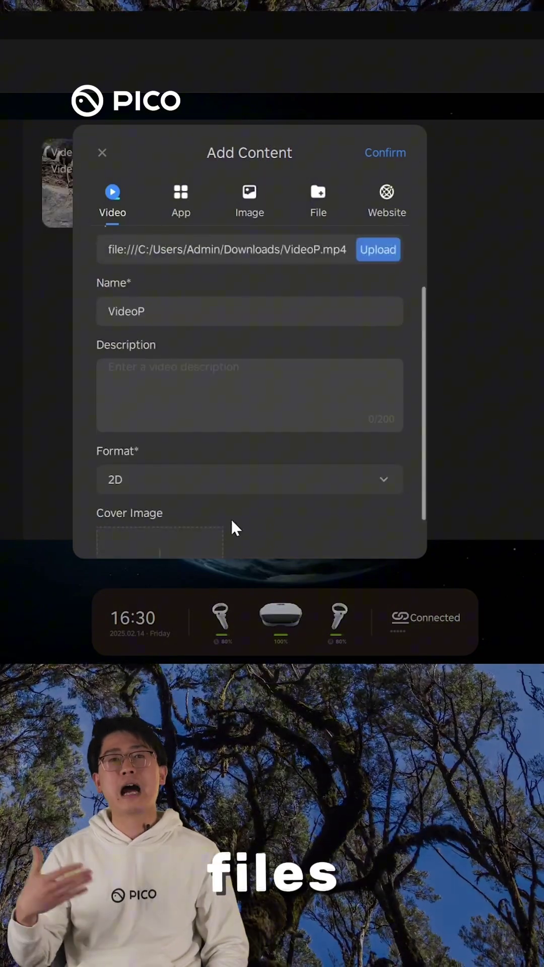
{"action": "left_click", "coordinate": [209, 544]}
{"action": "left_click", "coordinate": [356, 452]}
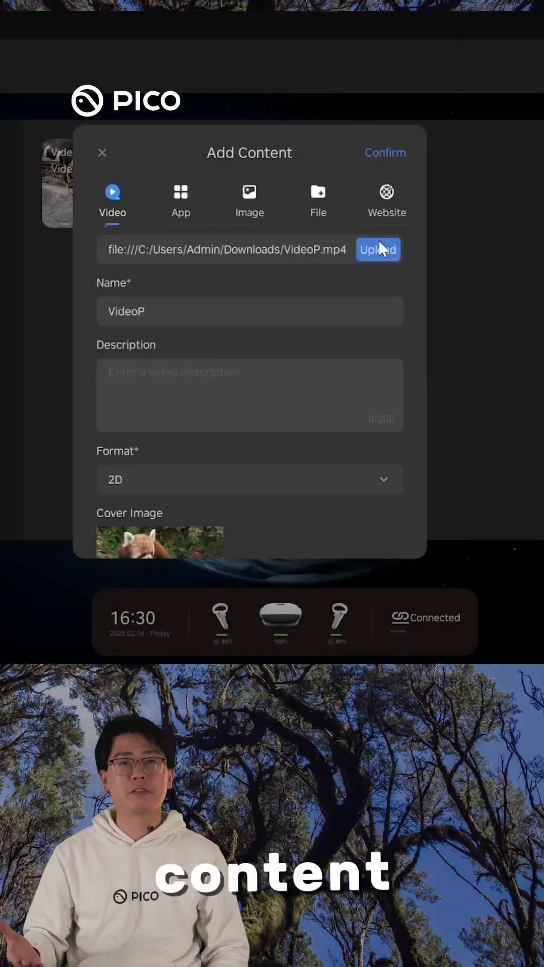
{"action": "left_click", "coordinate": [380, 148]}
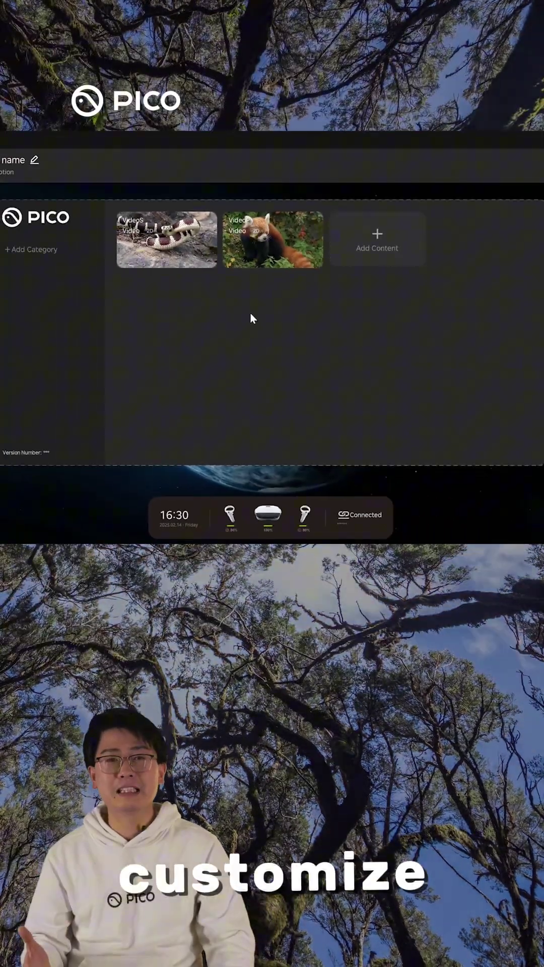
Save the solution and batch deploy it to all three headsets.
{"action": "right_click", "coordinate": [221, 316]}
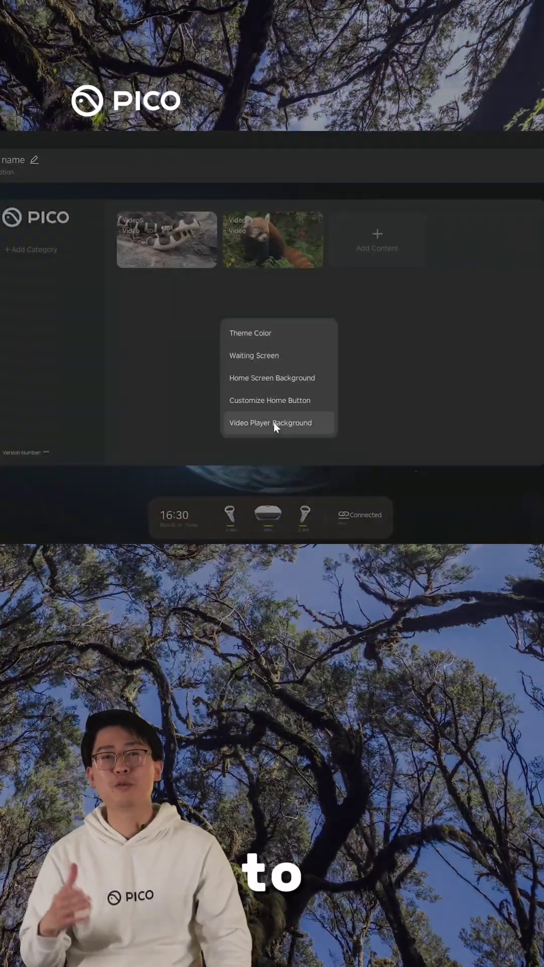
{"action": "left_click", "coordinate": [374, 441]}
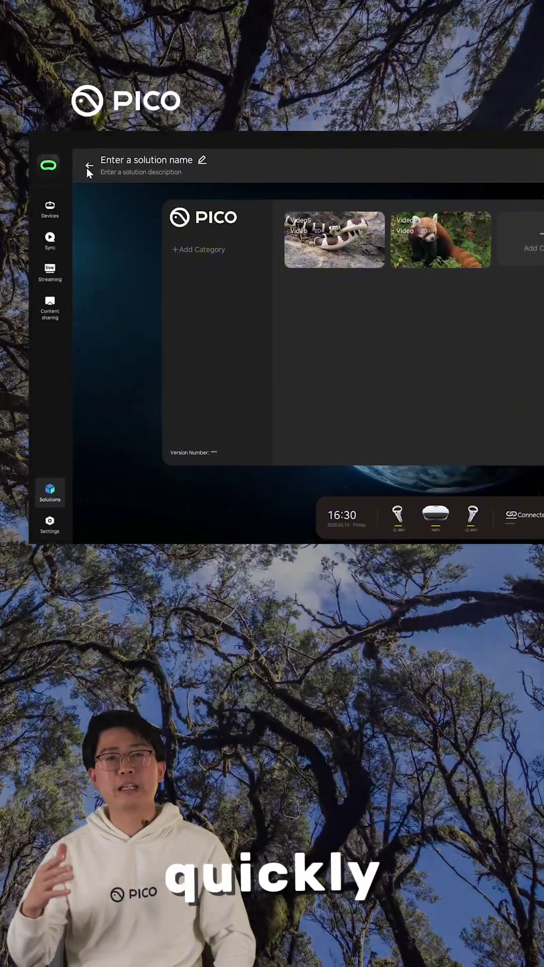
{"action": "left_click", "coordinate": [87, 170]}
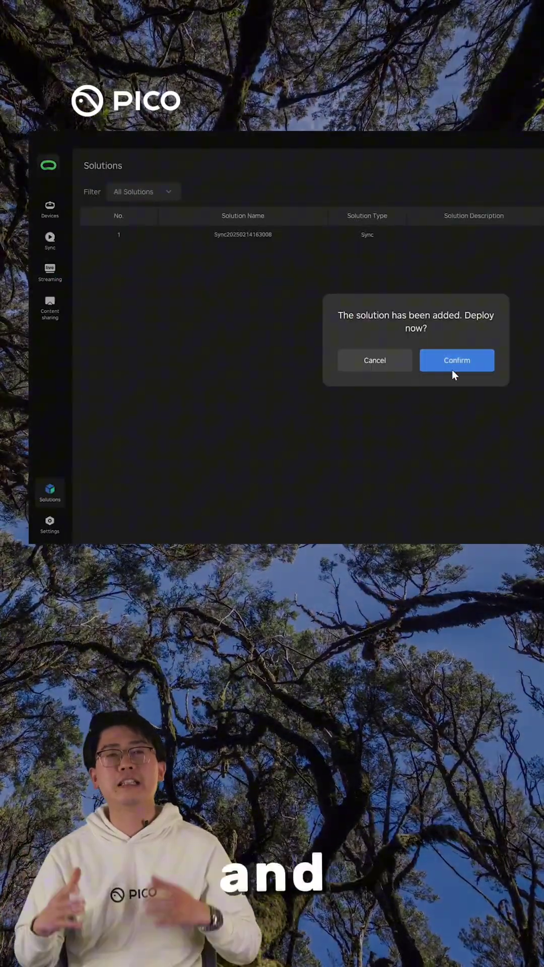
{"action": "left_click", "coordinate": [452, 370]}
{"action": "left_click", "coordinate": [510, 270]}
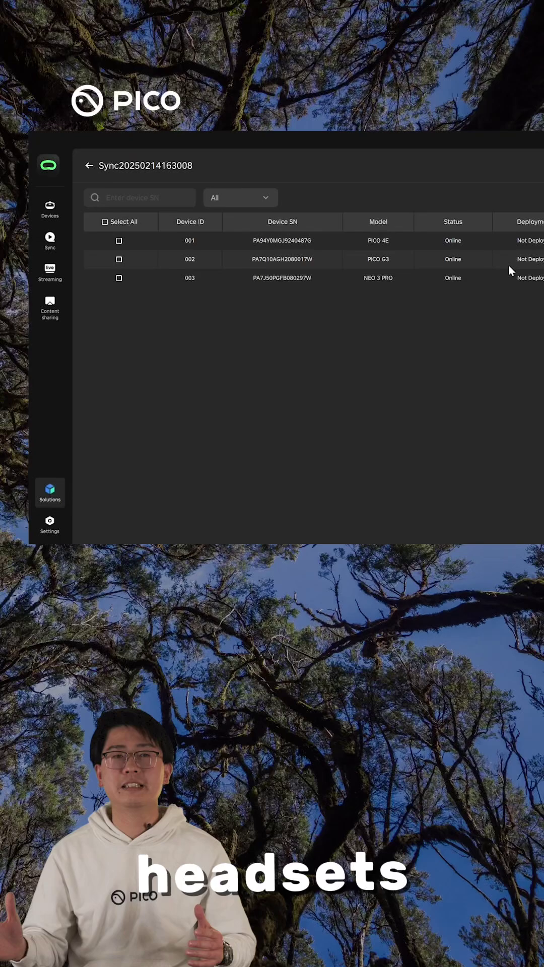
{"action": "left_click", "coordinate": [121, 275]}
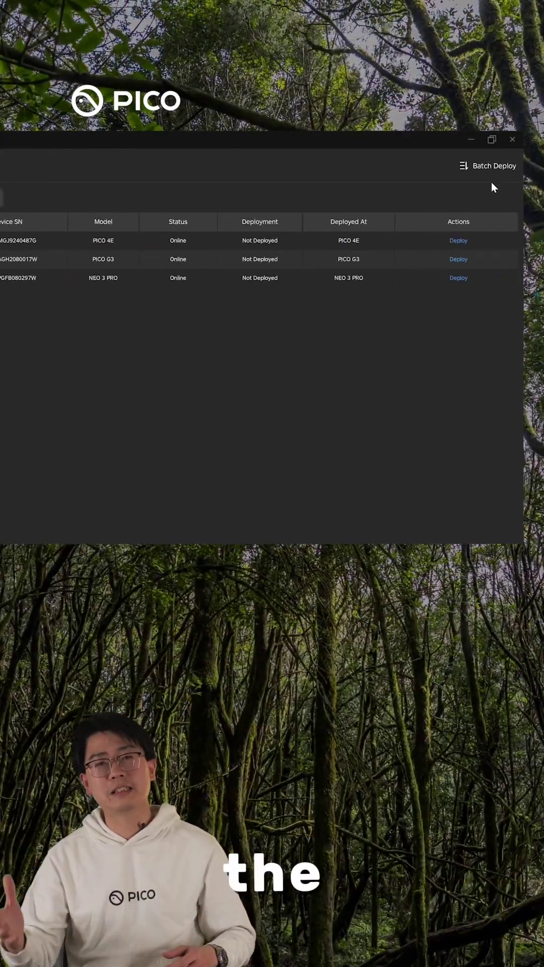
{"action": "left_click", "coordinate": [492, 168]}
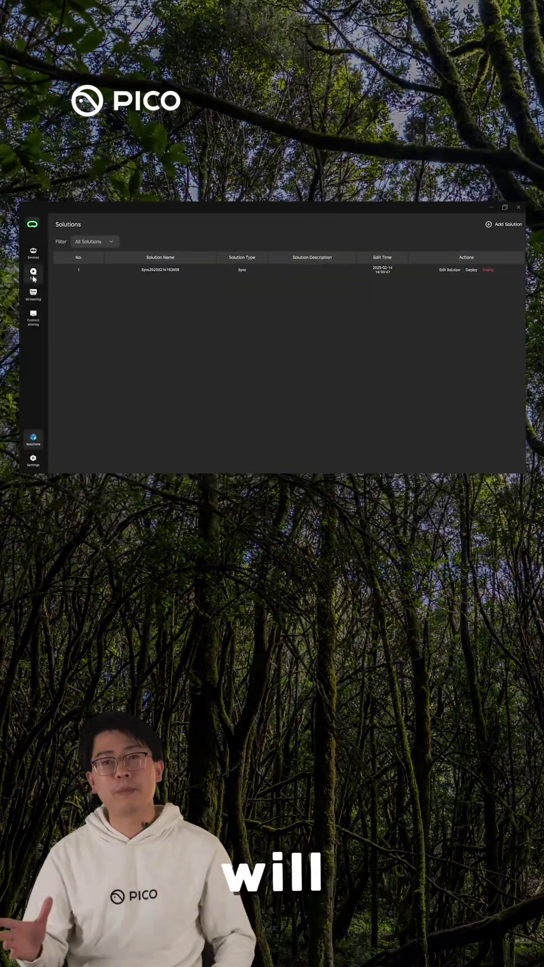
Launch synced playback of VideoP on the PC and all three headsets, then check the devices.
{"action": "left_click", "coordinate": [33, 278]}
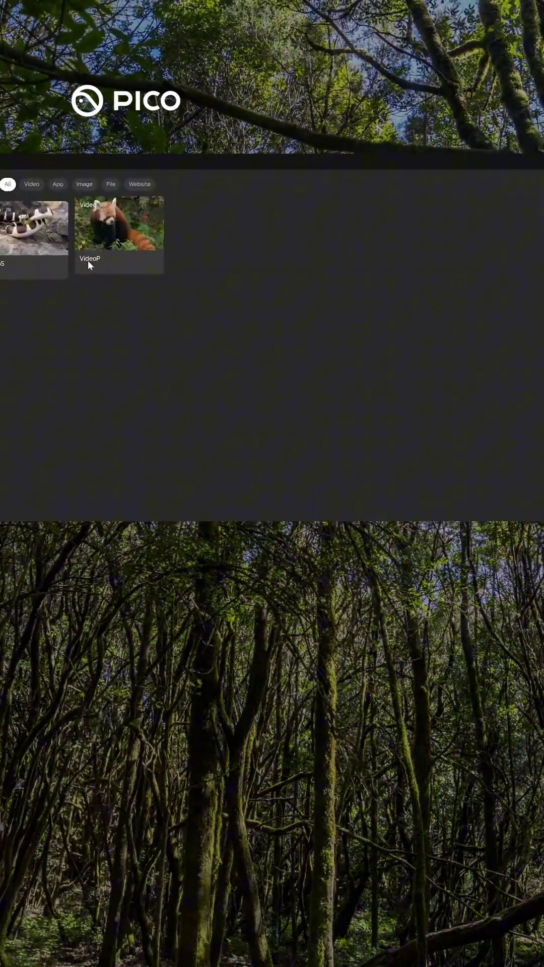
{"action": "left_click", "coordinate": [138, 281]}
{"action": "left_click", "coordinate": [441, 134]}
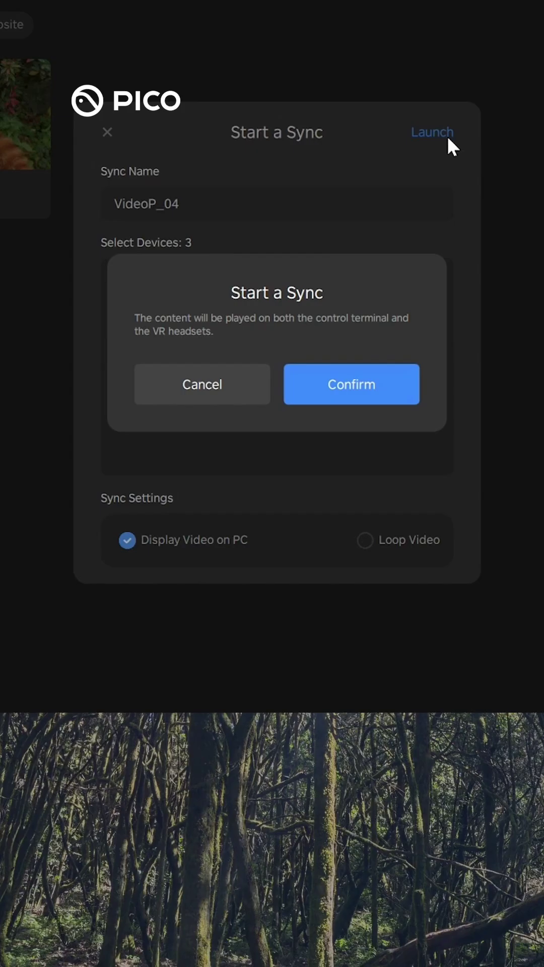
{"action": "left_click", "coordinate": [353, 383]}
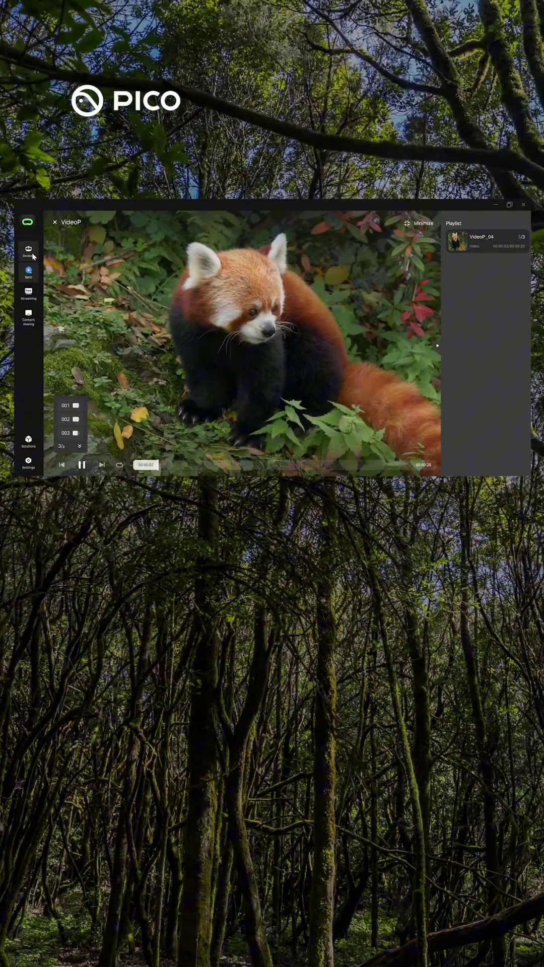
{"action": "left_click", "coordinate": [32, 258]}
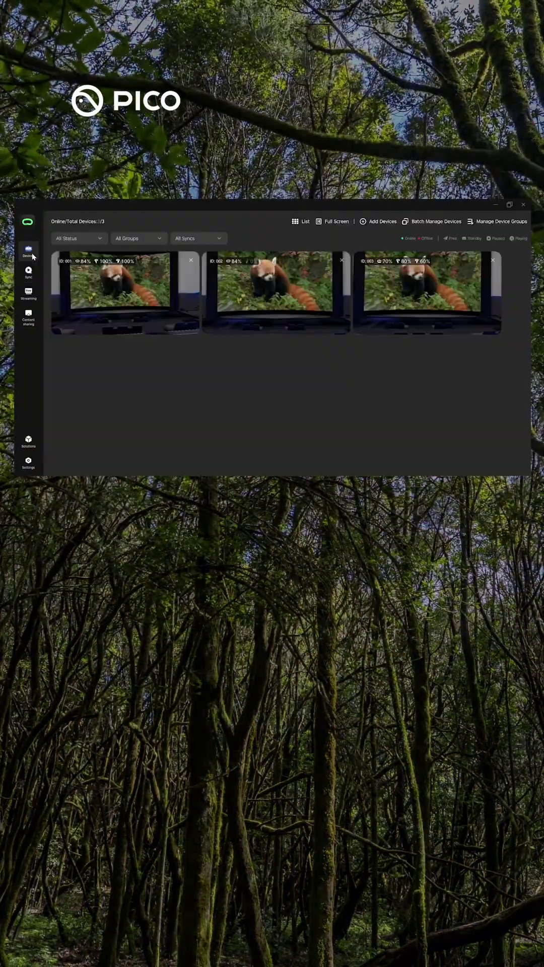